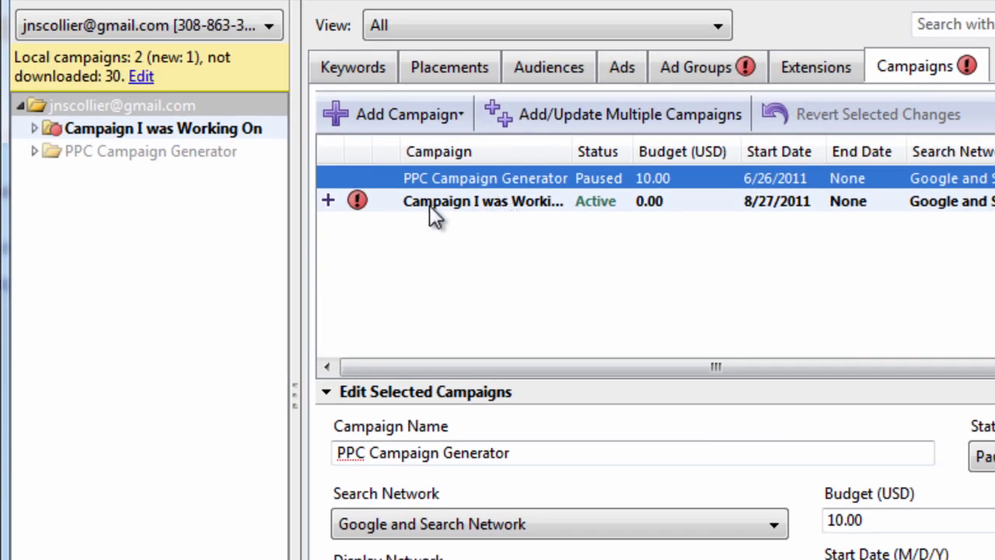
Step: Select 'Campaign I was Working On' to show its invalid 0.00 budget error, and expand it in the tree
click(466, 204)
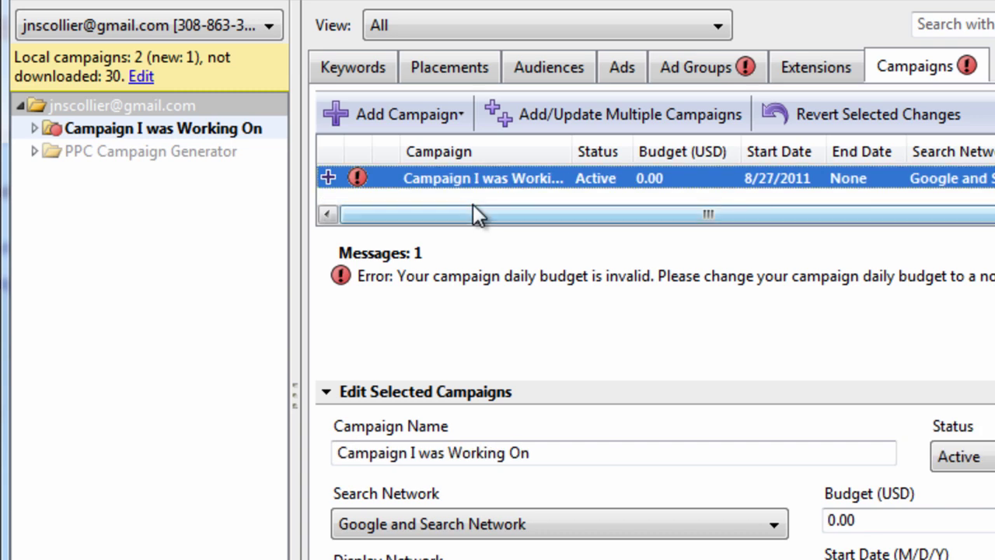
click(34, 128)
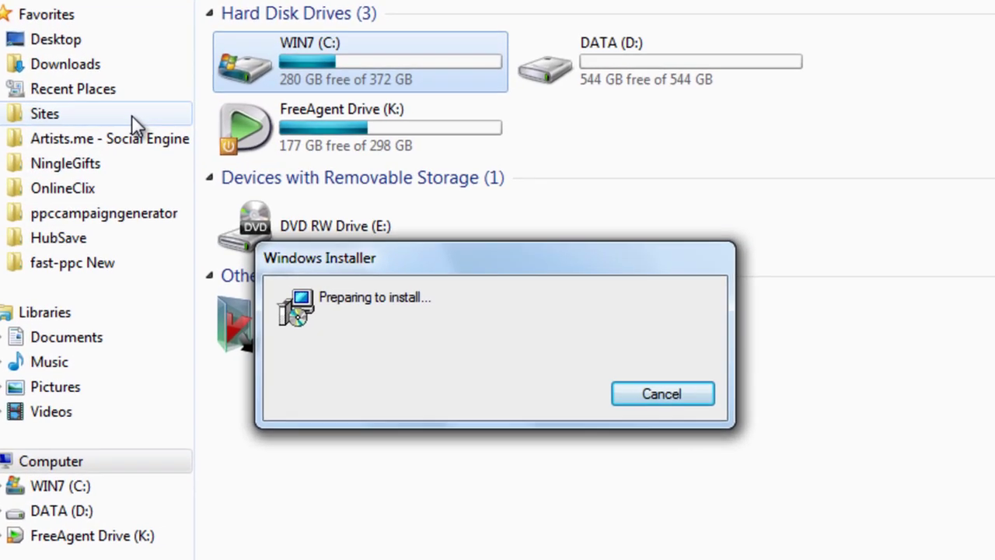
Step: Run the AdWords Editor installation through to completion and close the setup wizard
click(648, 519)
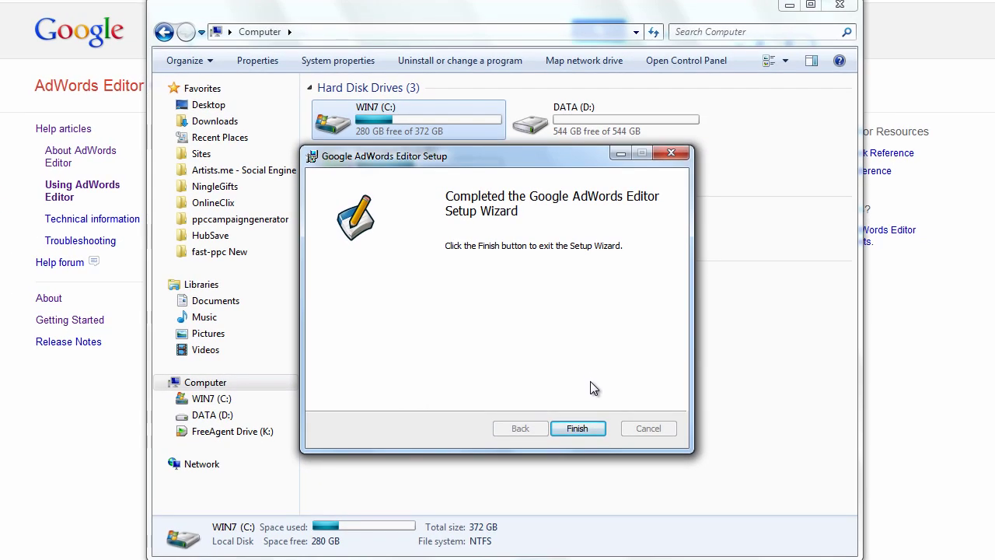
click(597, 428)
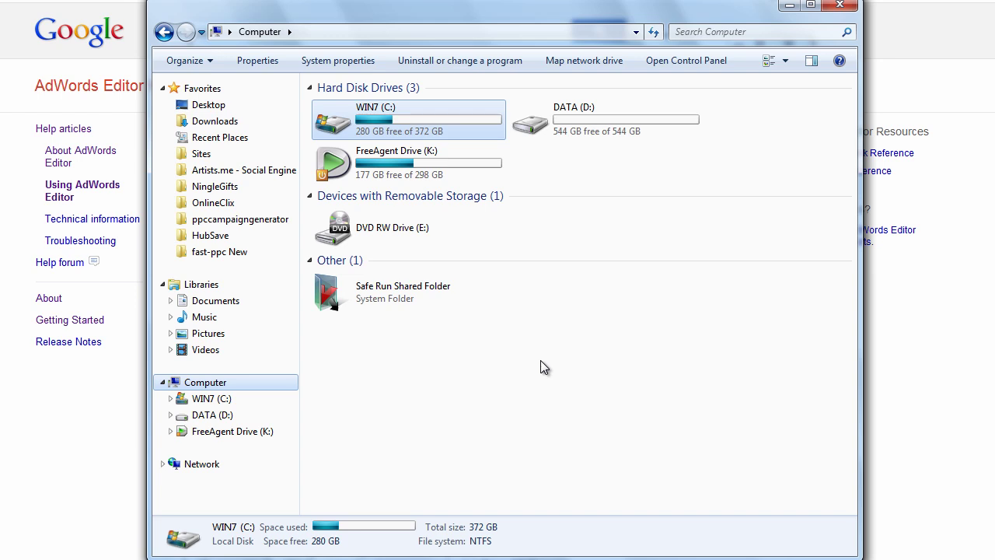
Step: Launch the AdWords Editor program from the Start menu search results
key(super)
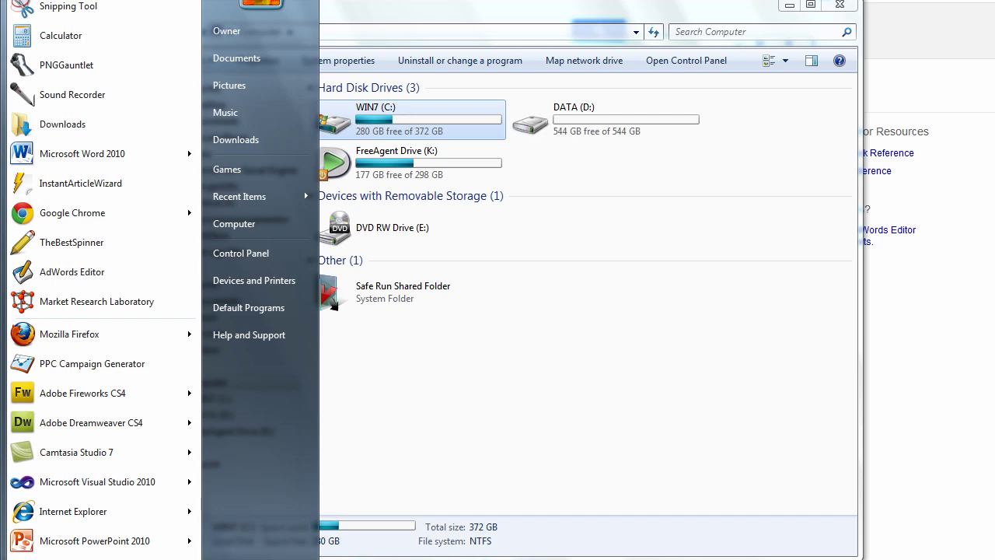
key(Escape)
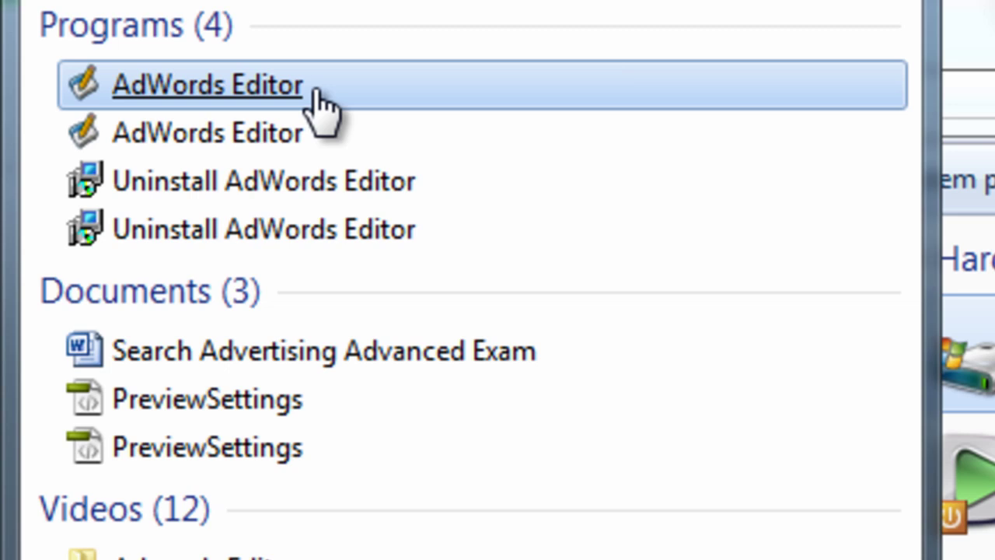
click(297, 144)
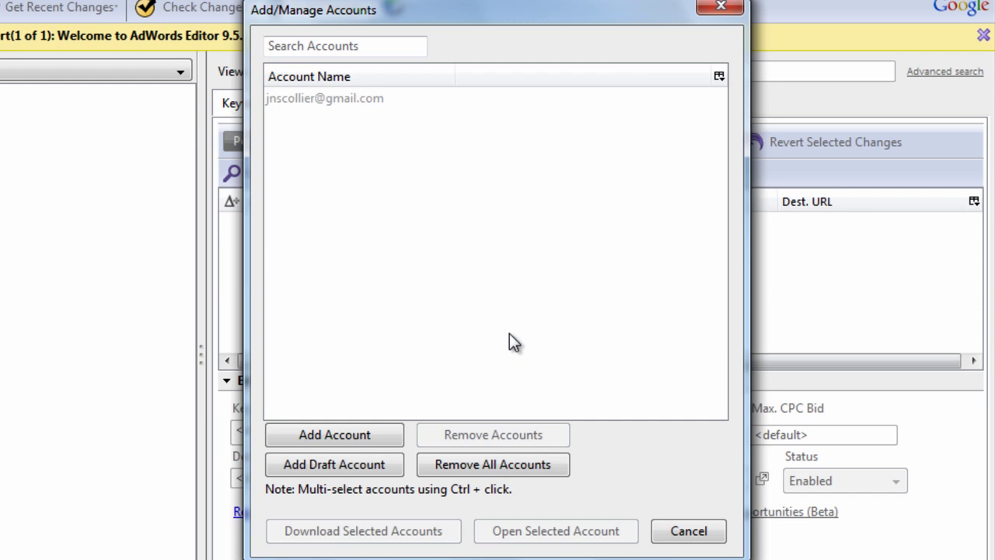
Step: Open the existing account, downloading only the PPC Campaign Generator campaign, and dismiss the download summary
click(389, 101)
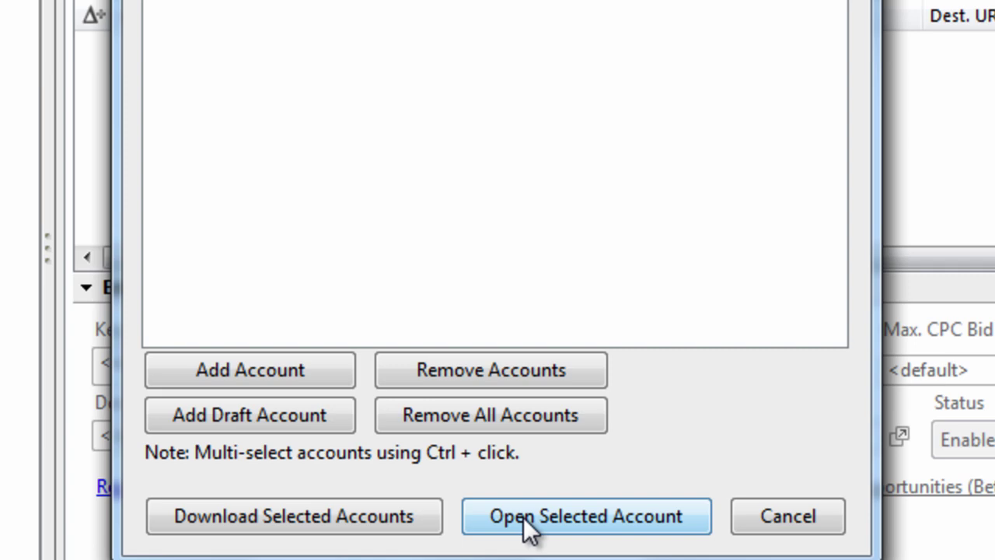
click(525, 522)
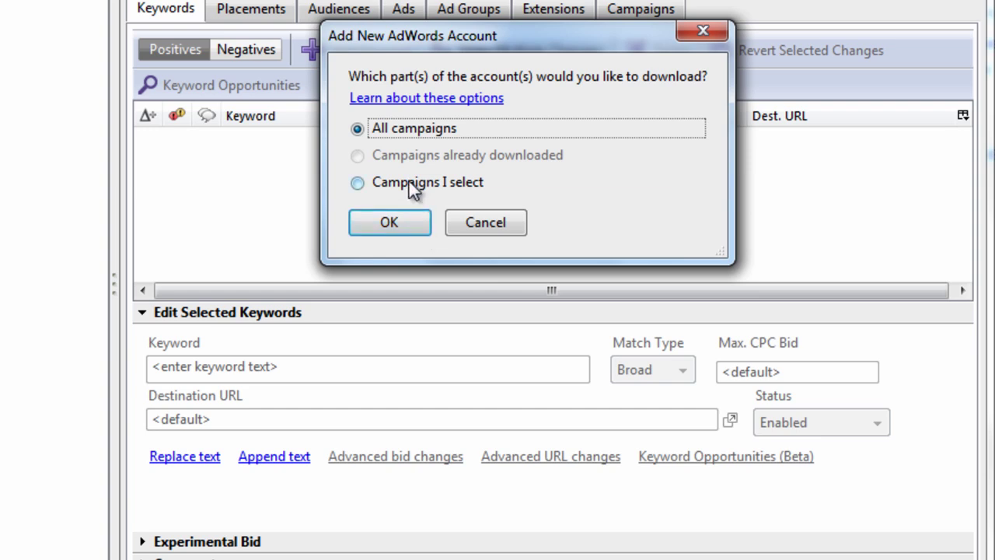
click(409, 181)
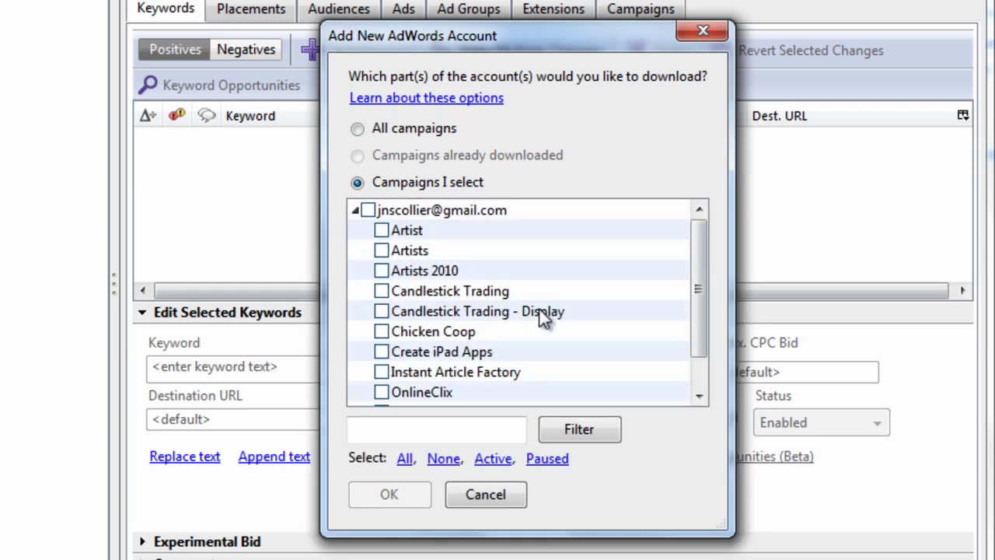
scroll(697, 270, down, 1)
click(456, 372)
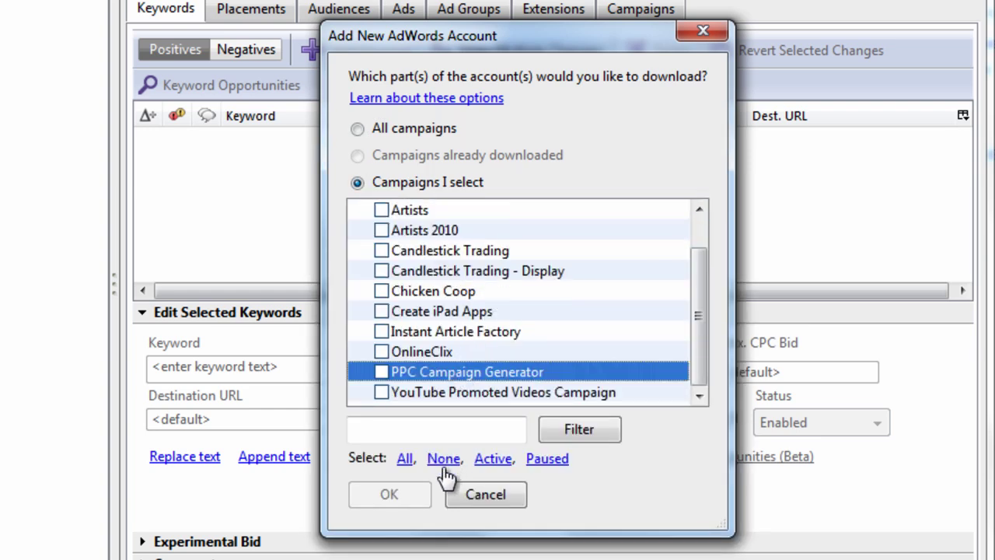
click(381, 372)
click(397, 493)
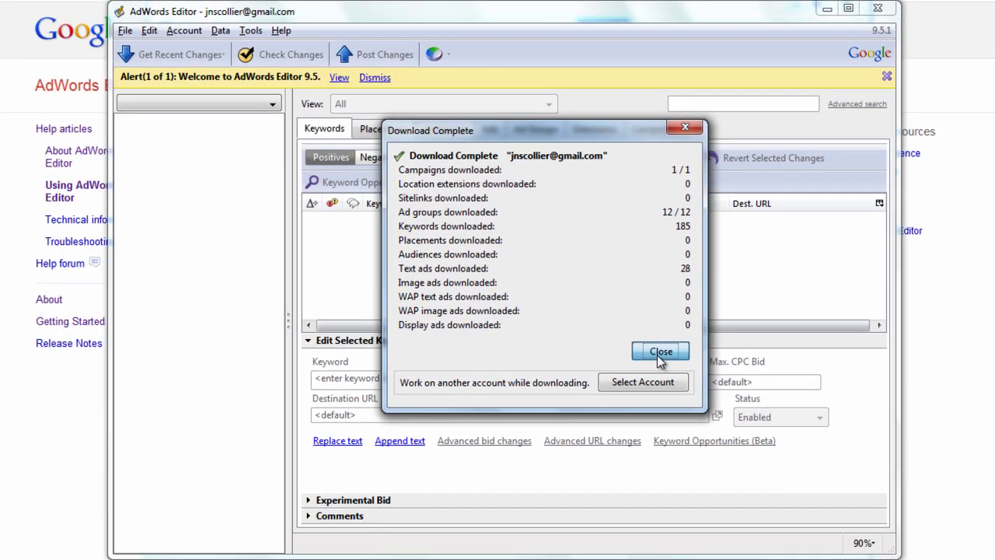
click(650, 330)
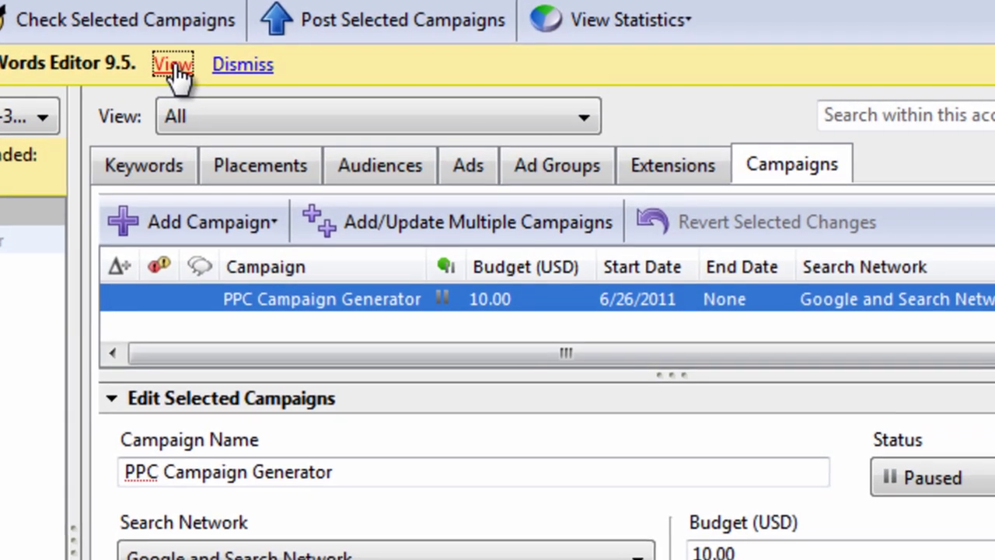
Step: View the alert, check PPC Campaign Generator's ad groups in the tree, then minimize the editor
click(267, 72)
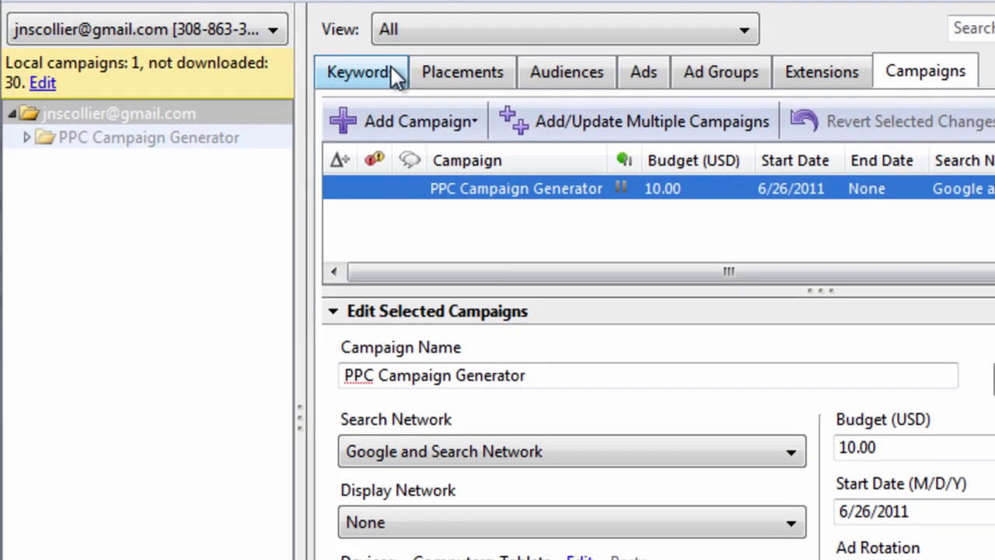
click(26, 137)
click(26, 138)
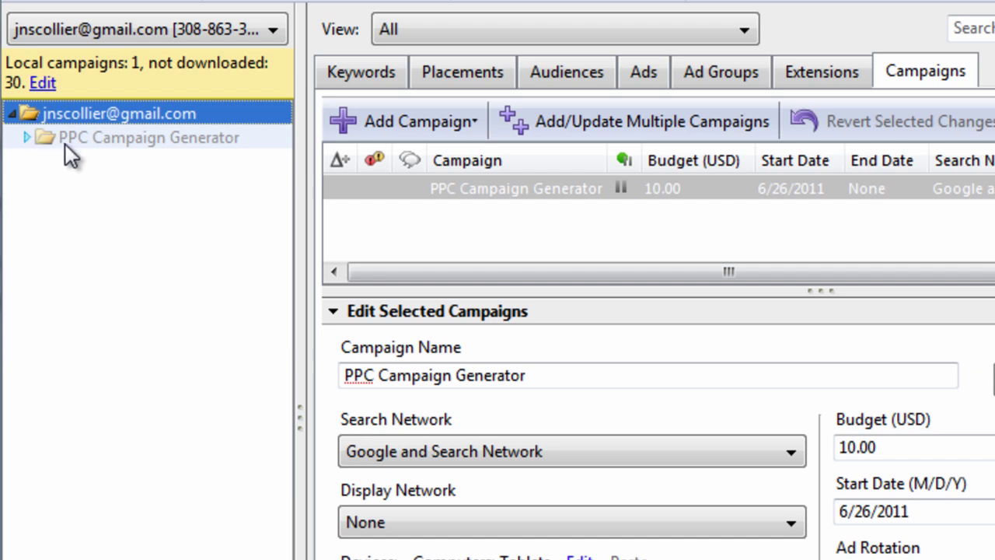
click(26, 137)
click(26, 137)
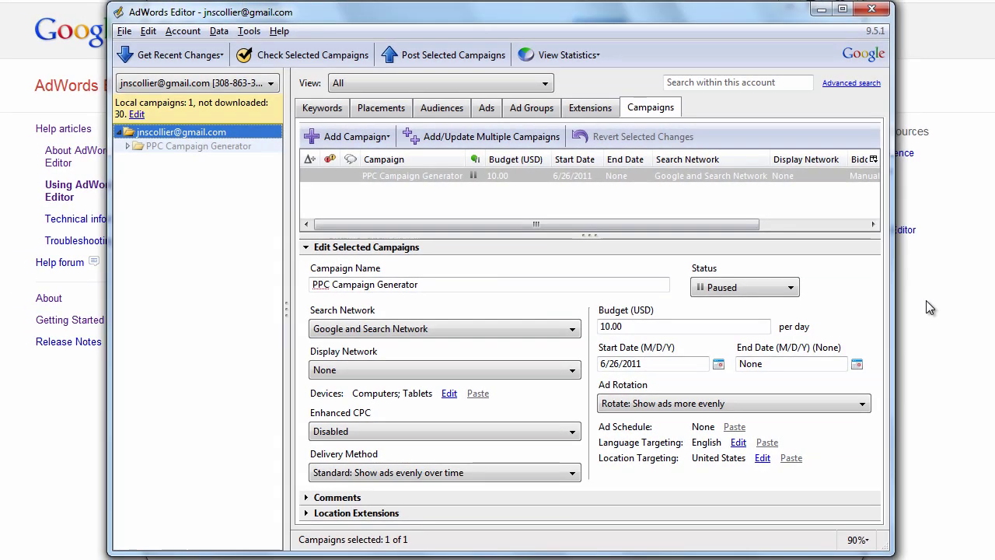
click(926, 300)
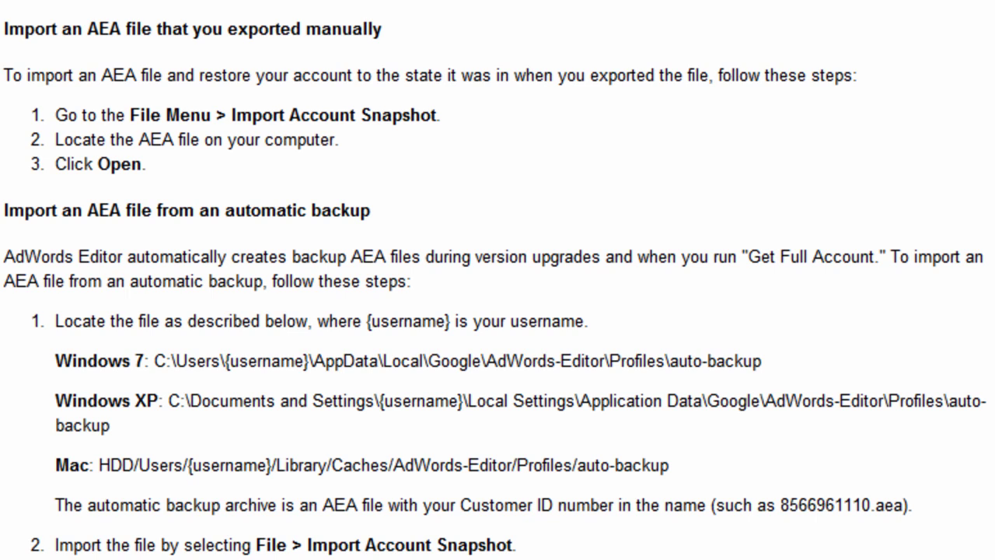
Step: Highlight the Windows 7 auto-backup folder path in the help article, then switch to the Computer window
drag(775, 419, 145, 361)
click(167, 360)
scroll(498, 279, up, 2)
key(alt+Tab)
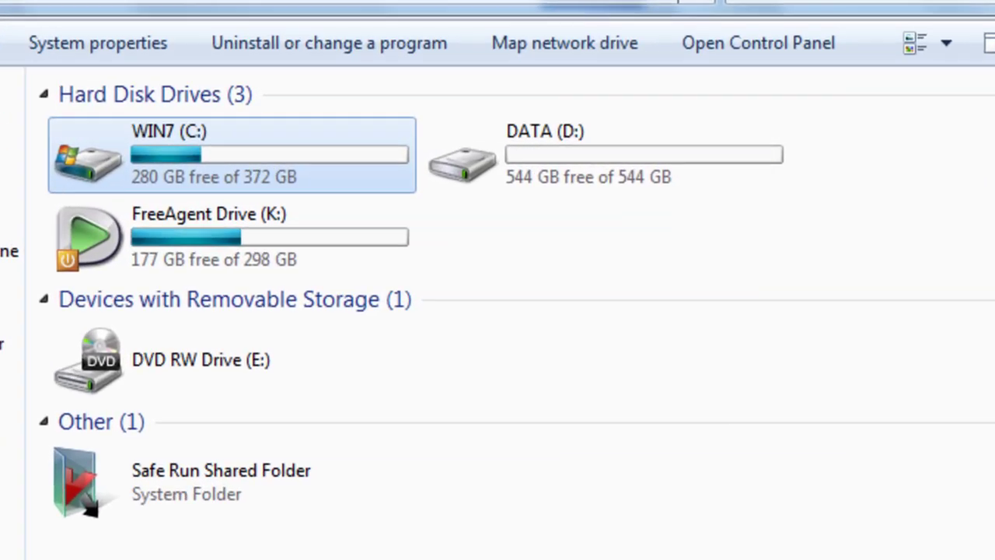
Step: Open Control Panel, browse Explorer to WIN7 (C:) › Users › Owner, and bring Control Panel back on top
click(738, 77)
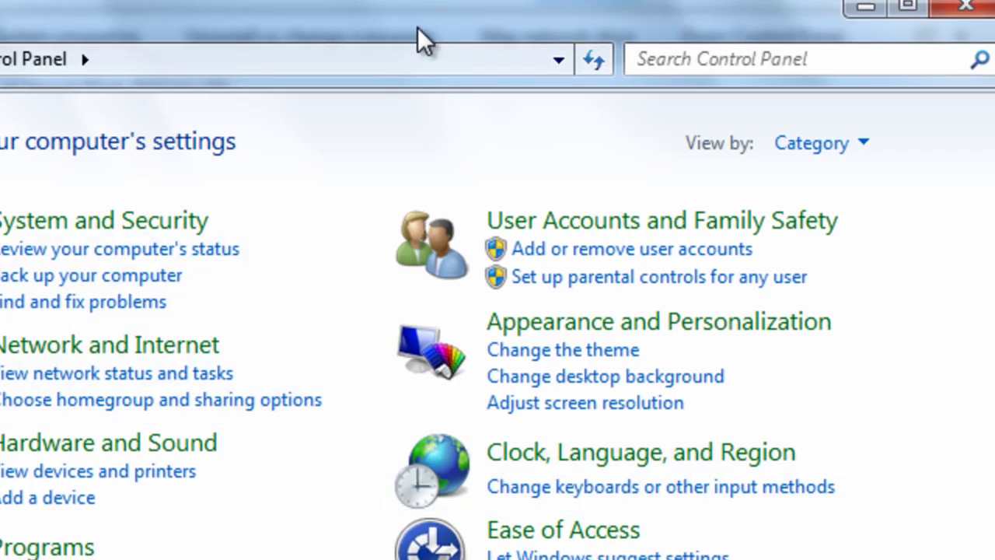
drag(420, 35, 451, 555)
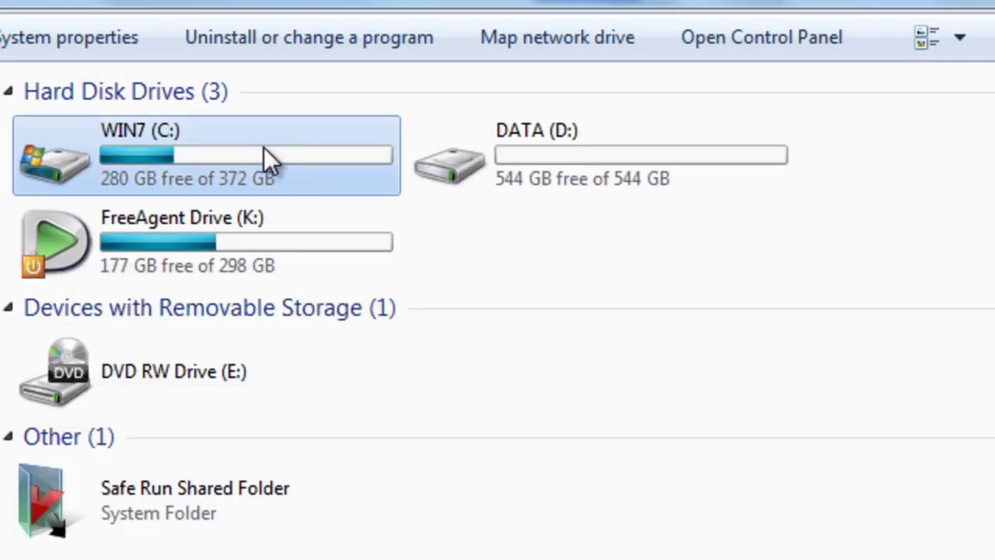
double_click(264, 151)
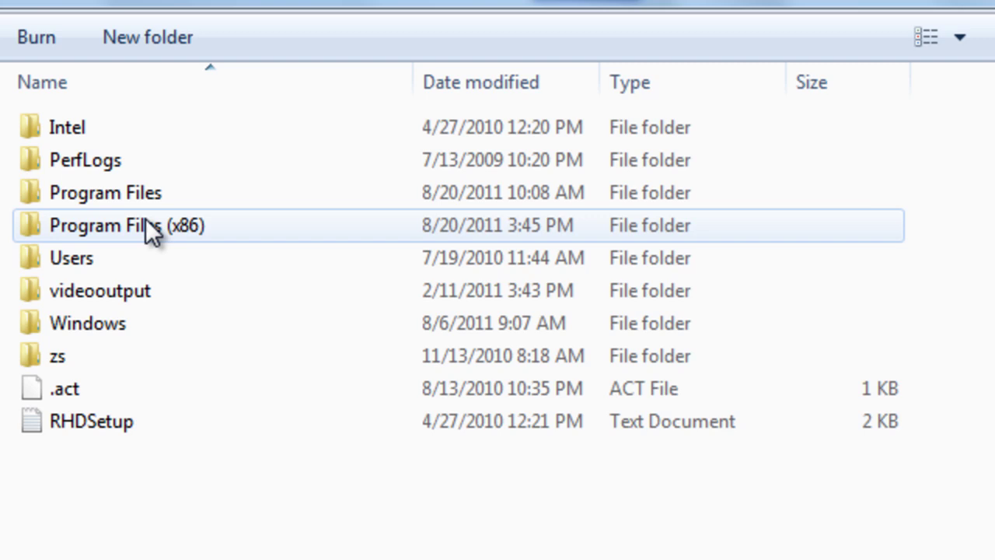
double_click(132, 261)
double_click(156, 128)
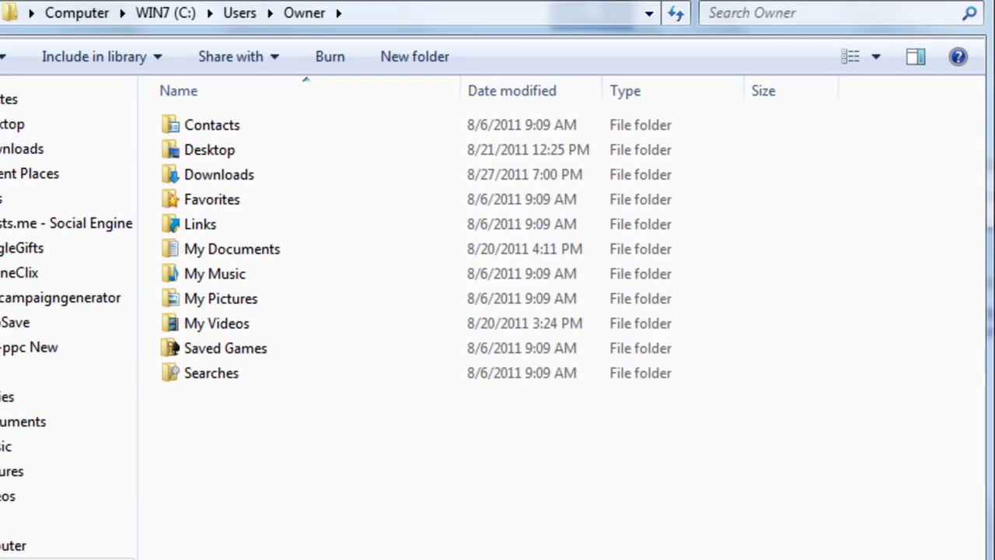
drag(474, 526, 478, 69)
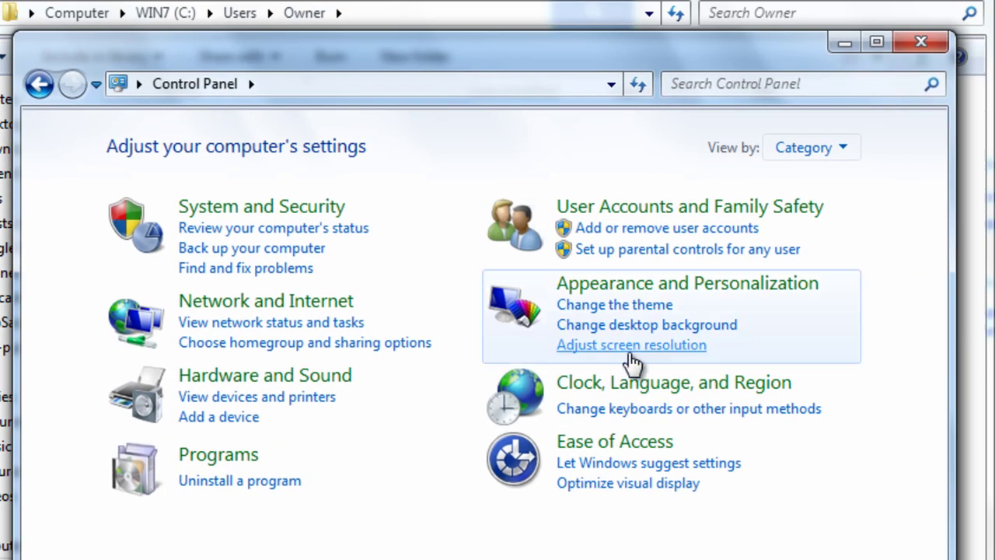
Step: Turn on 'Show hidden files, folders, and drives' under Appearance and Personalization and apply it
click(679, 289)
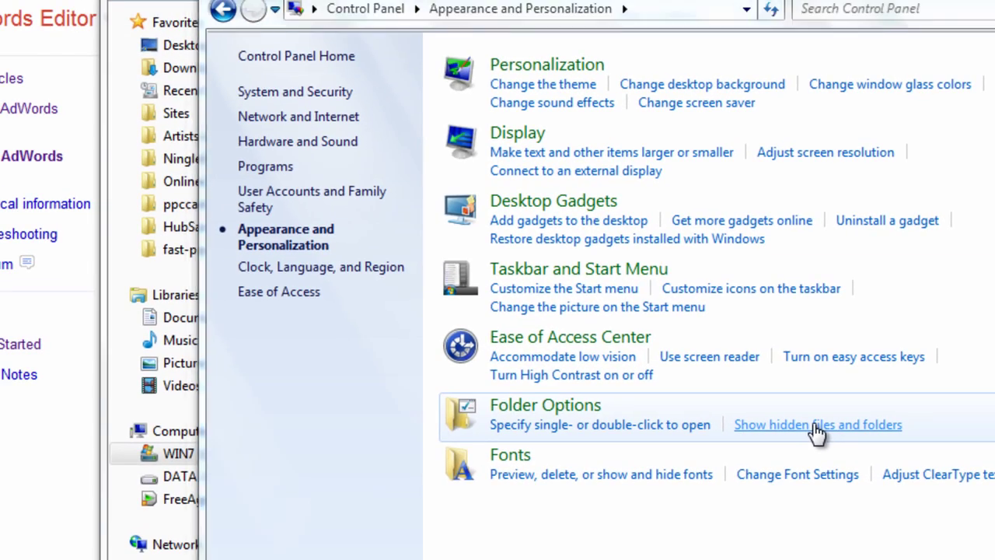
click(605, 293)
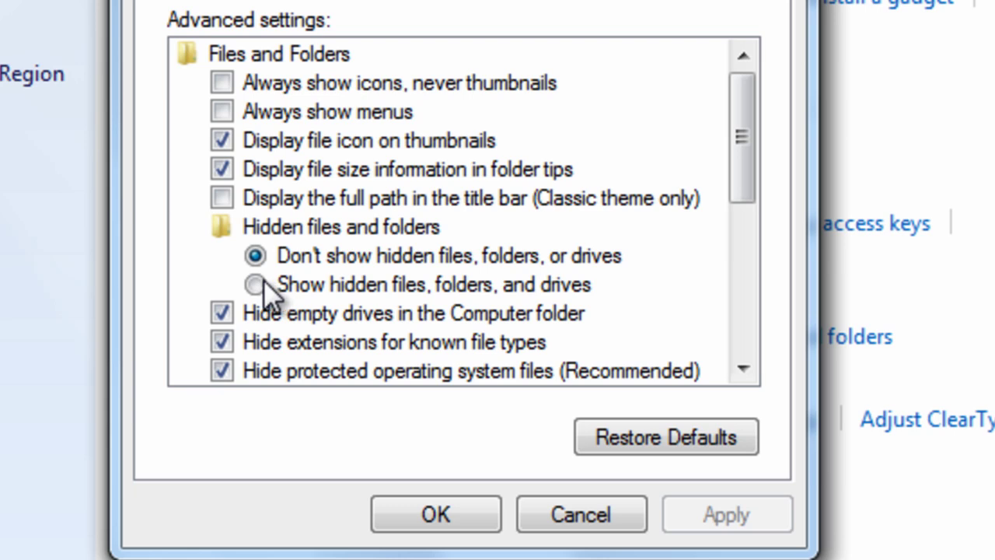
click(257, 284)
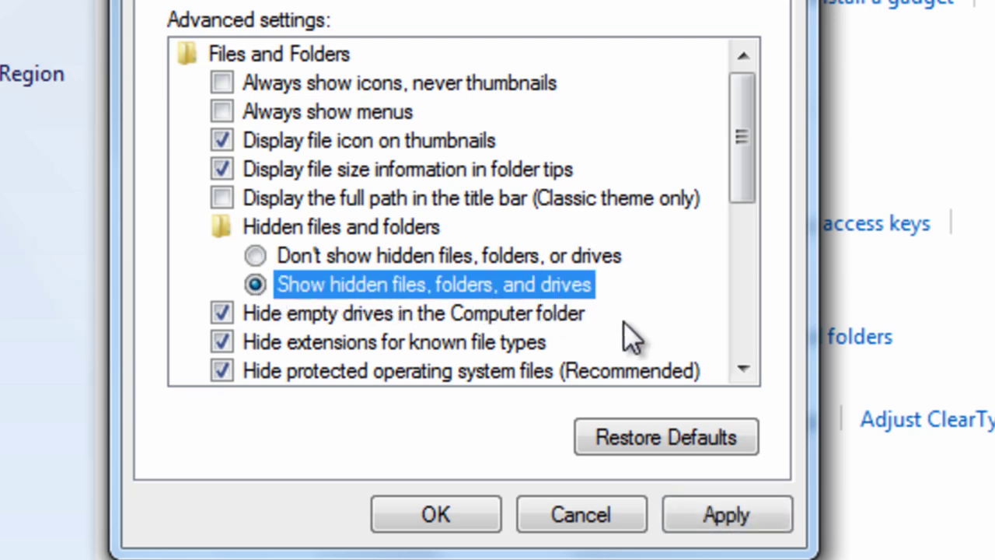
click(702, 520)
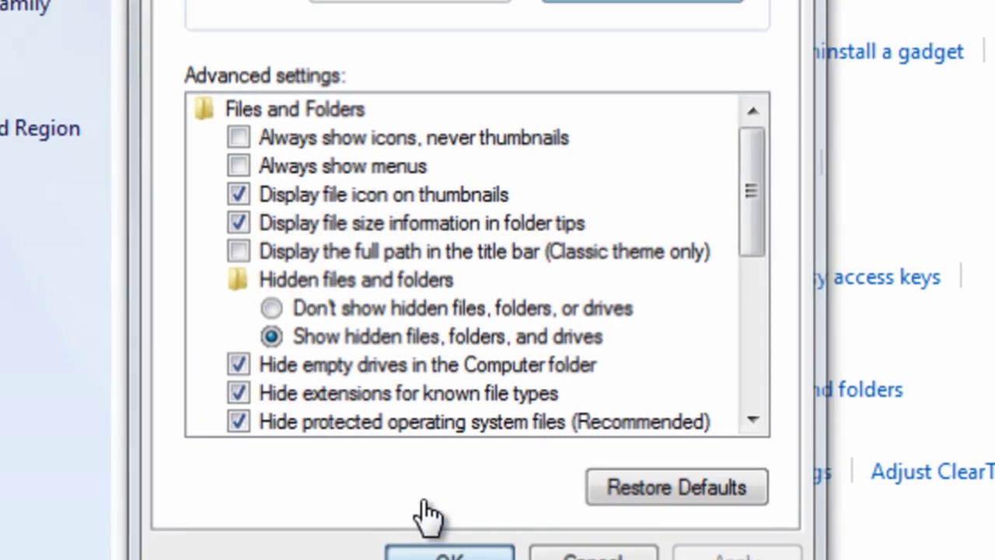
click(434, 514)
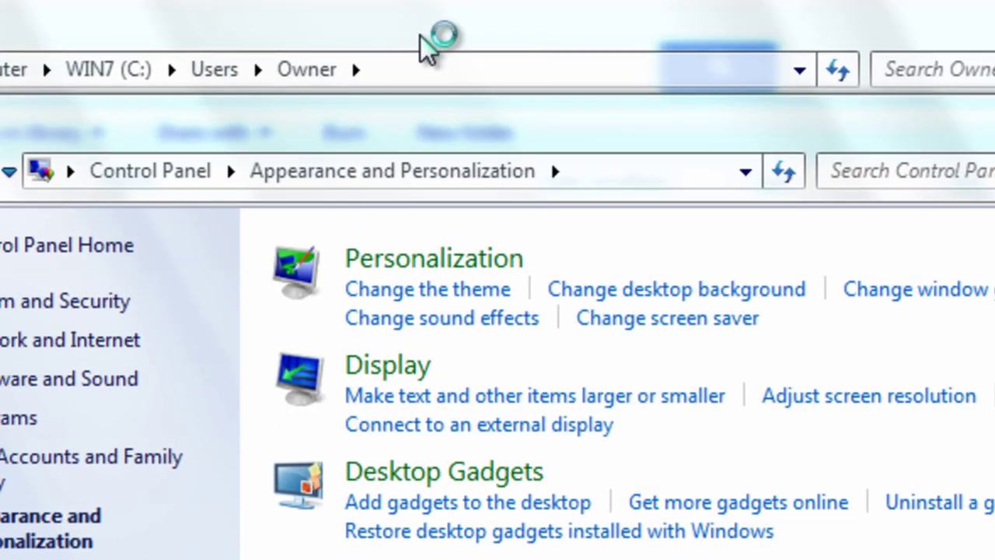
Step: Browse to AppData\Local\Google\AdWords-Editor\Profiles\auto-backup, select the .aea file and show the path as text
click(422, 43)
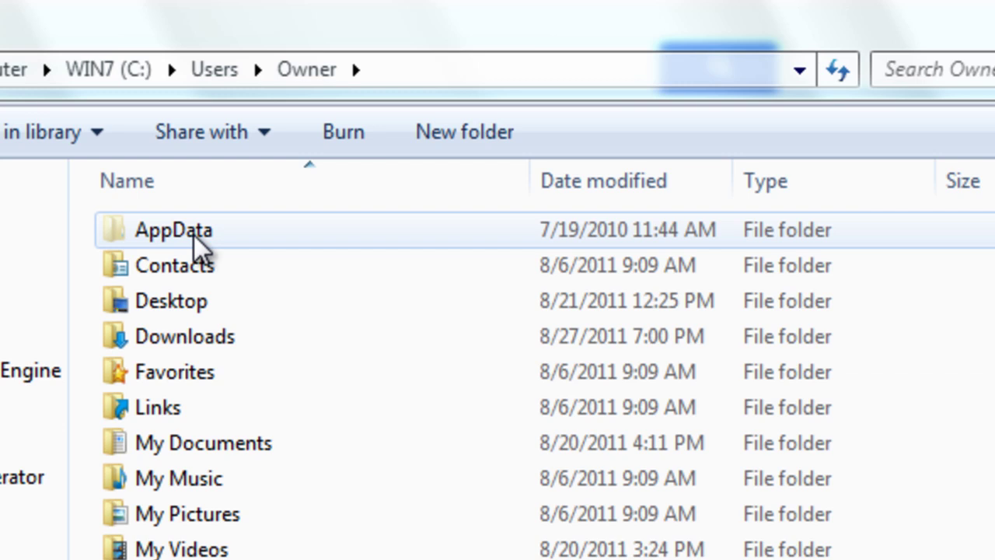
double_click(226, 246)
click(222, 243)
double_click(222, 242)
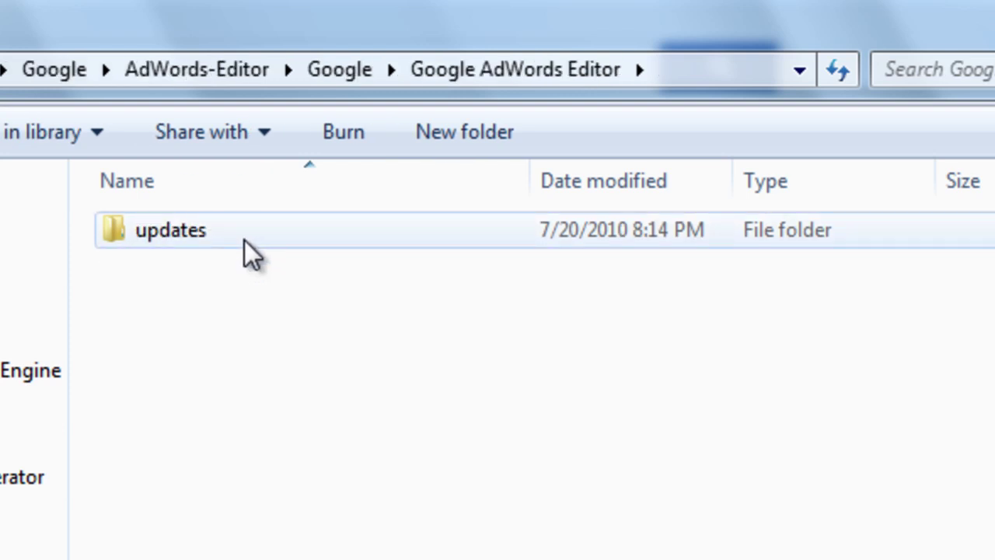
key(BackSpace)
key(BackSpace)
click(244, 264)
double_click(244, 265)
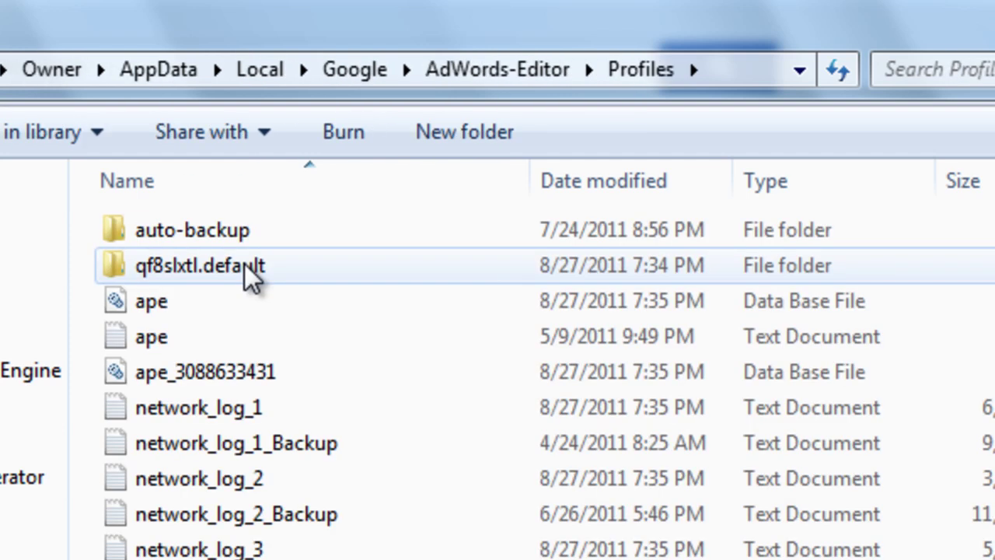
double_click(242, 231)
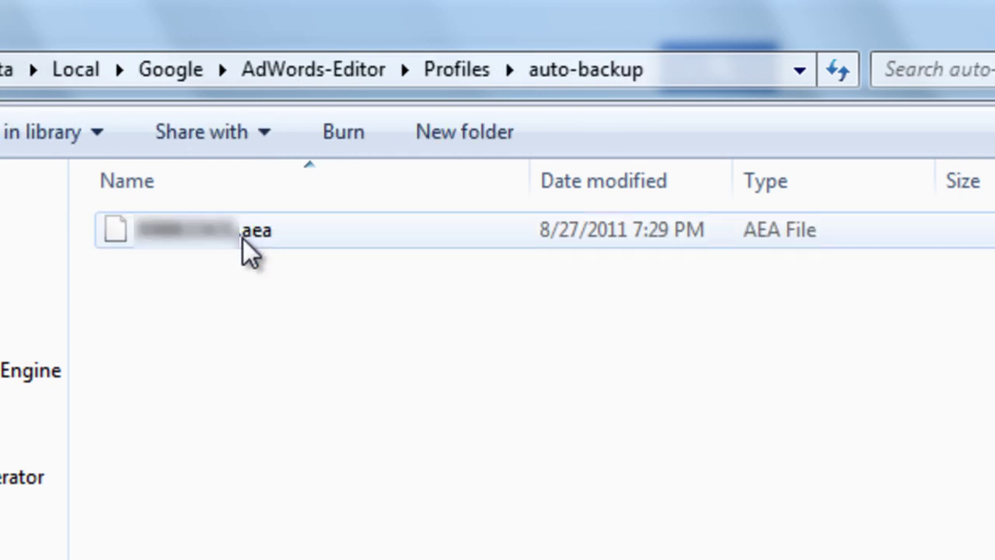
click(257, 243)
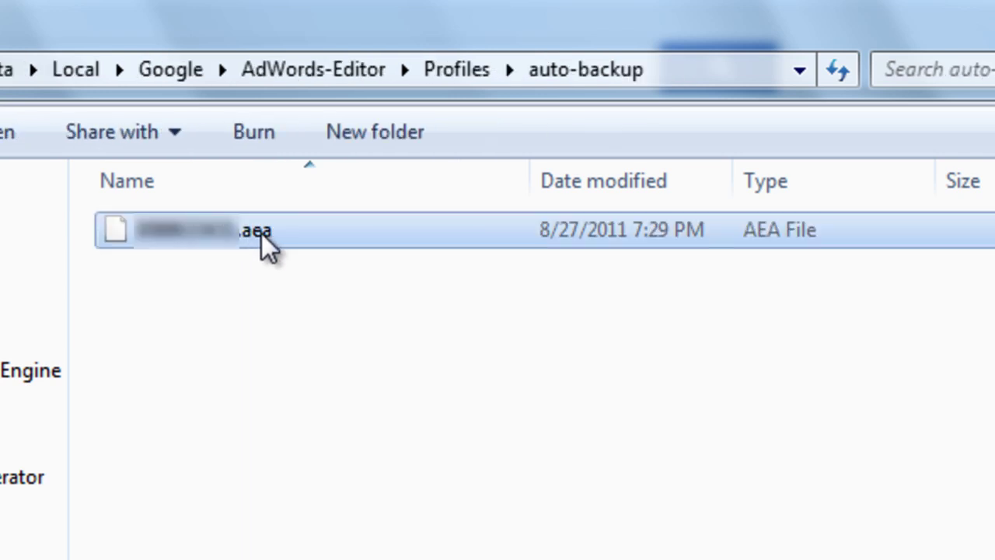
click(697, 72)
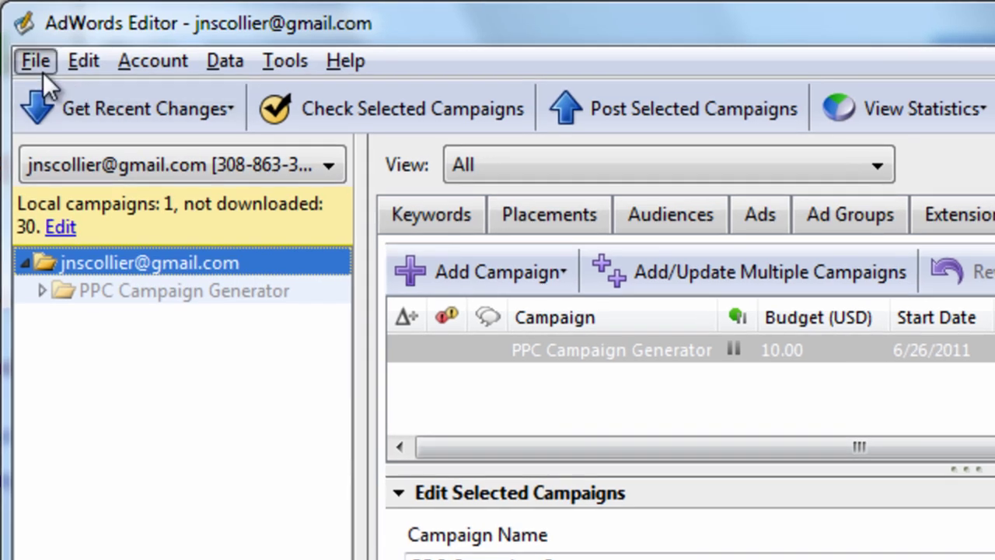
Step: Import the auto-backup .aea file with File > Import Account Snapshot and review the imported changes
click(42, 72)
click(264, 329)
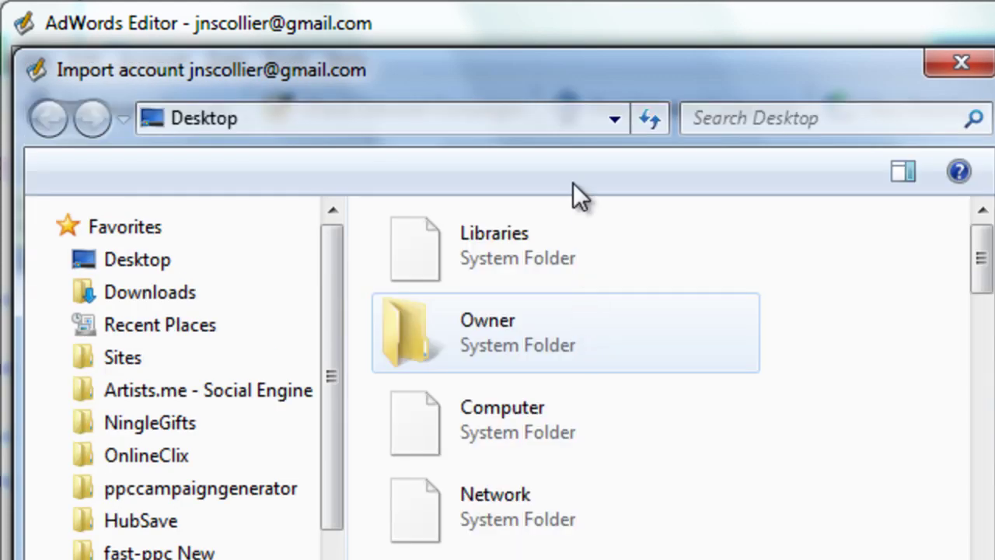
click(525, 128)
text(C:\Users\Owner\AppData\Local\Google\AdWords-Editor\Profiles\auto-backup)
key(Return)
click(556, 266)
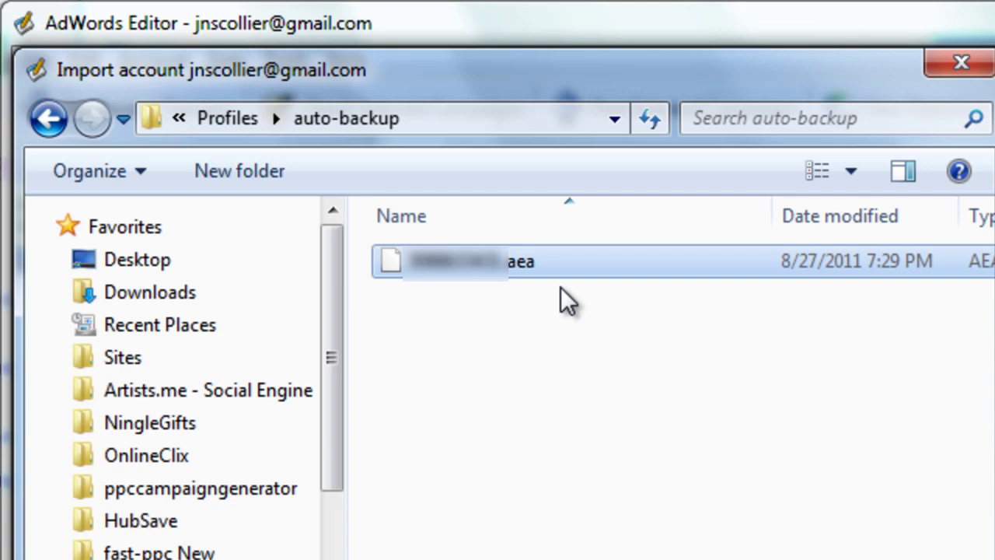
key(Return)
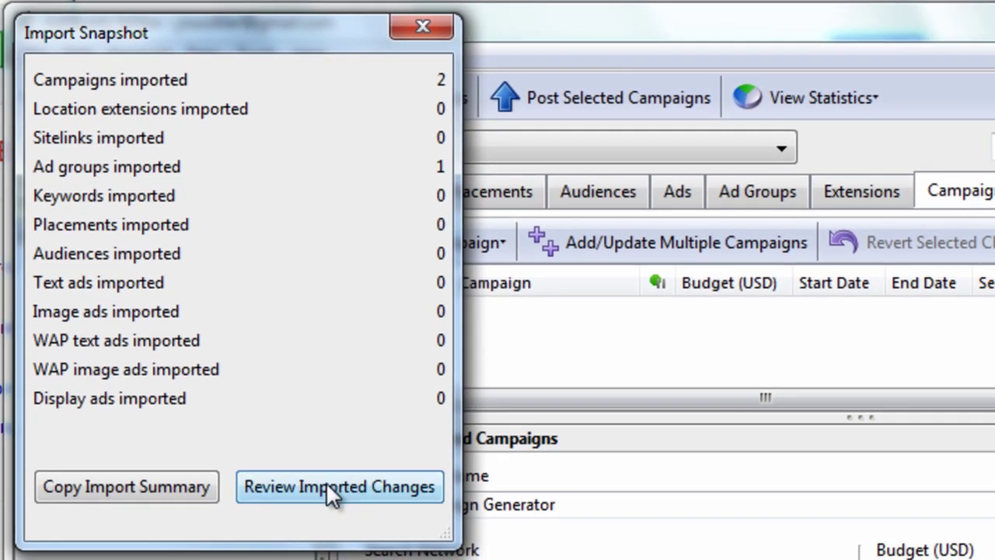
click(272, 490)
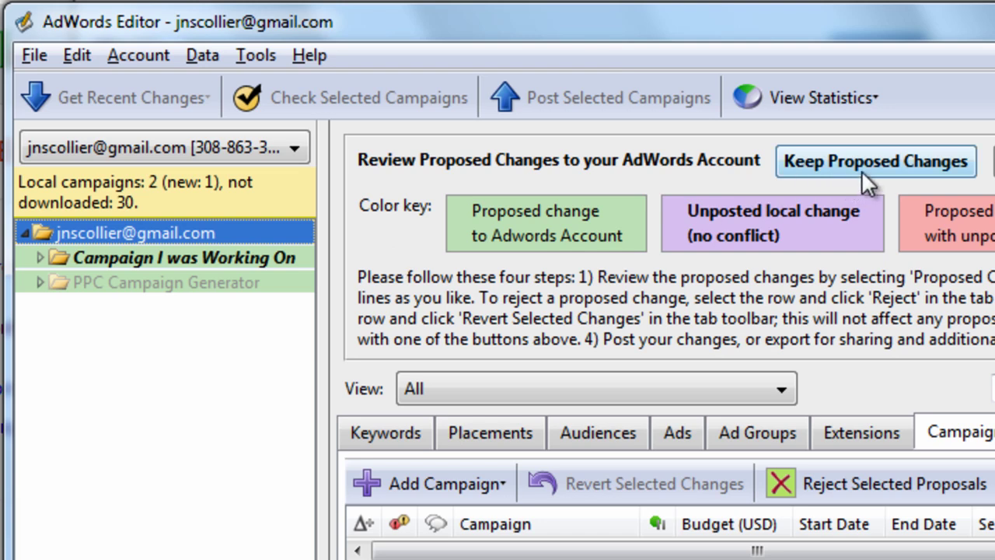
Step: Keep the proposed snapshot changes and expand PPC Campaign Generator and Campaign I was Working On in the tree
click(865, 166)
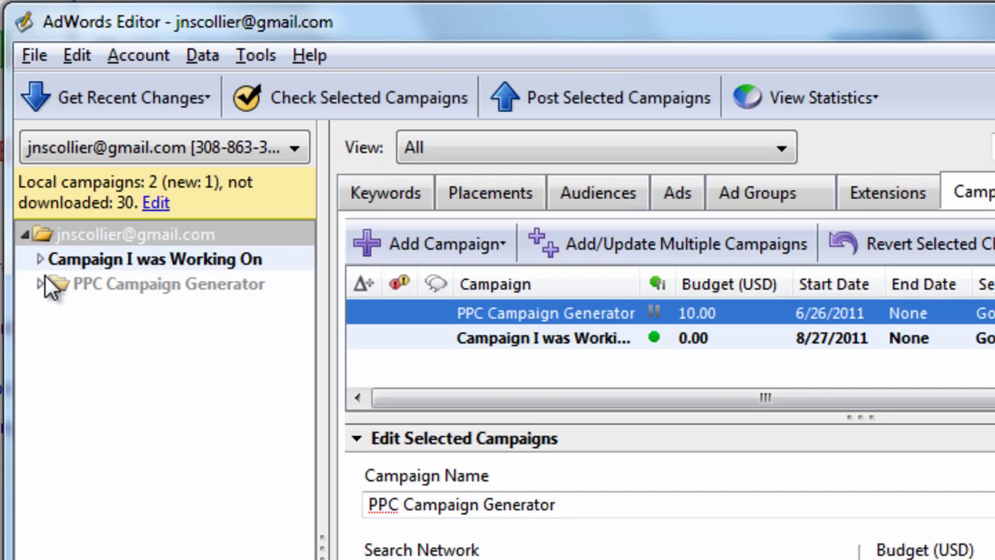
click(39, 282)
click(40, 259)
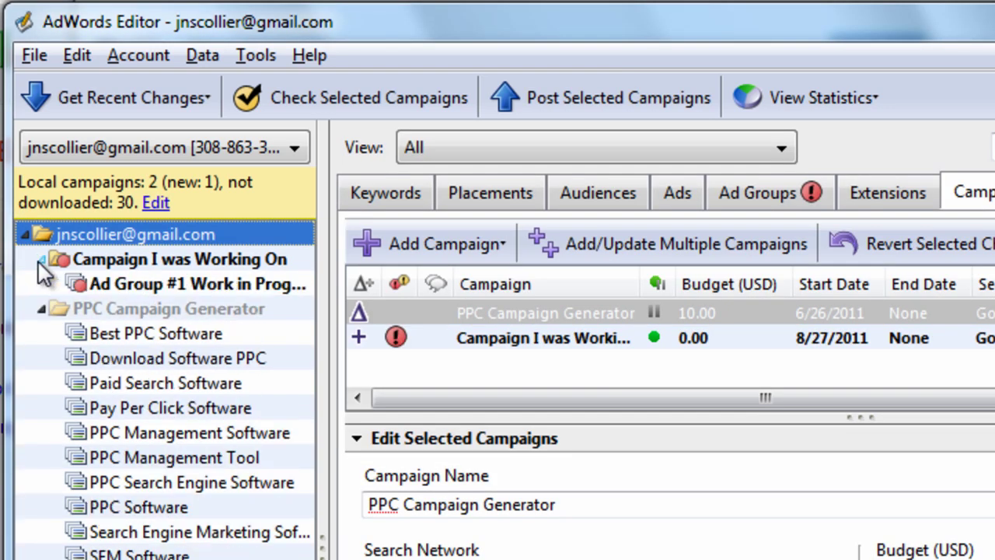
click(140, 263)
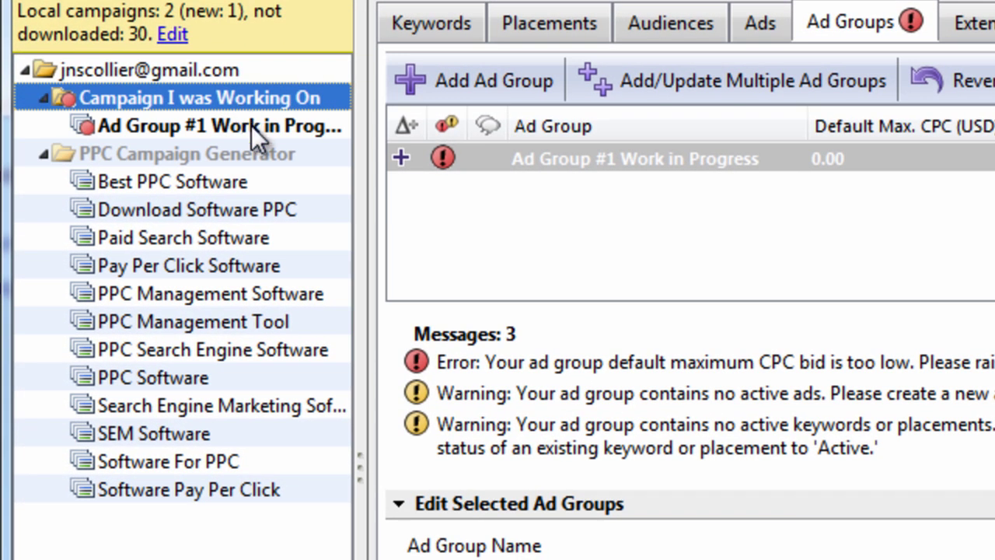
Step: Collapse and re-expand the campaigns to confirm Ad Group #1 Work in Progress is listed
click(43, 97)
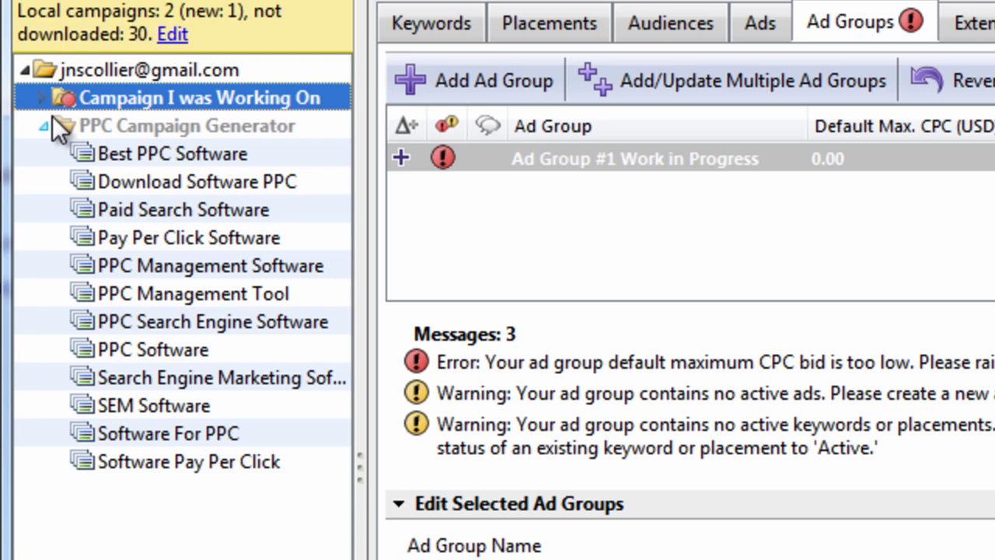
click(43, 125)
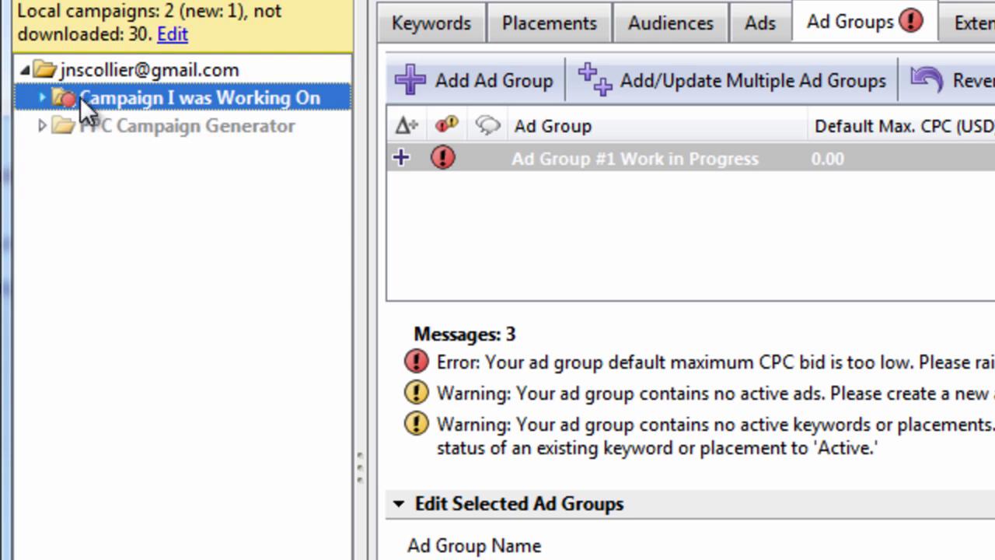
click(42, 99)
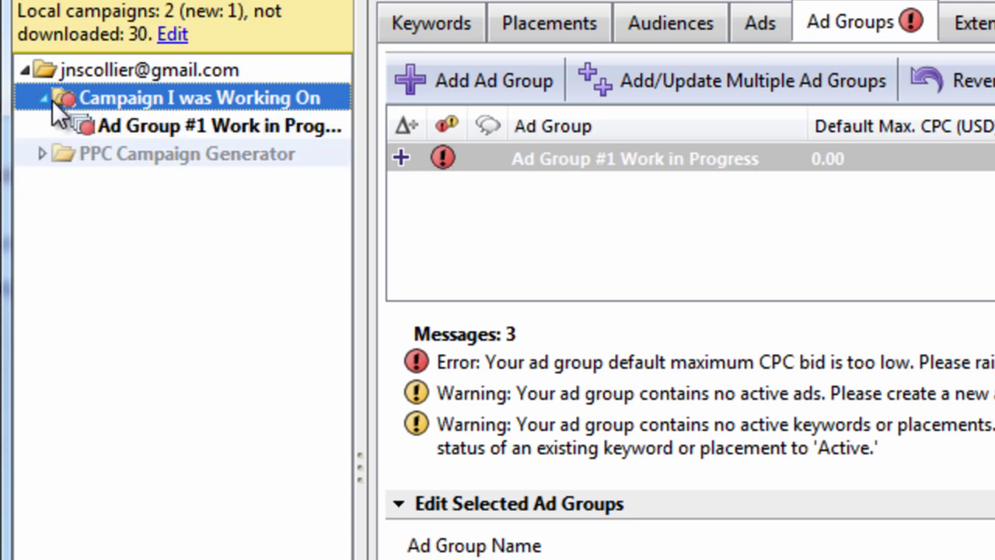
click(41, 99)
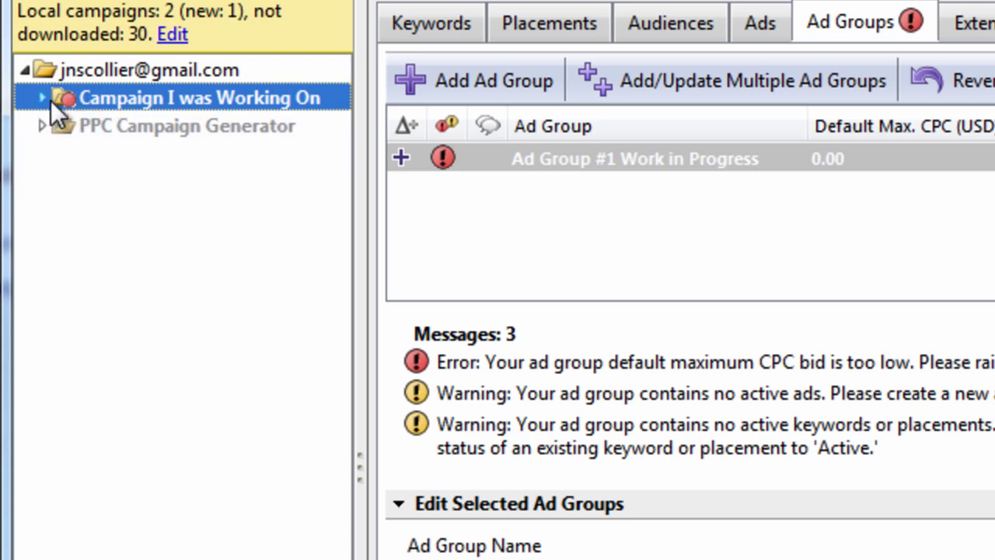